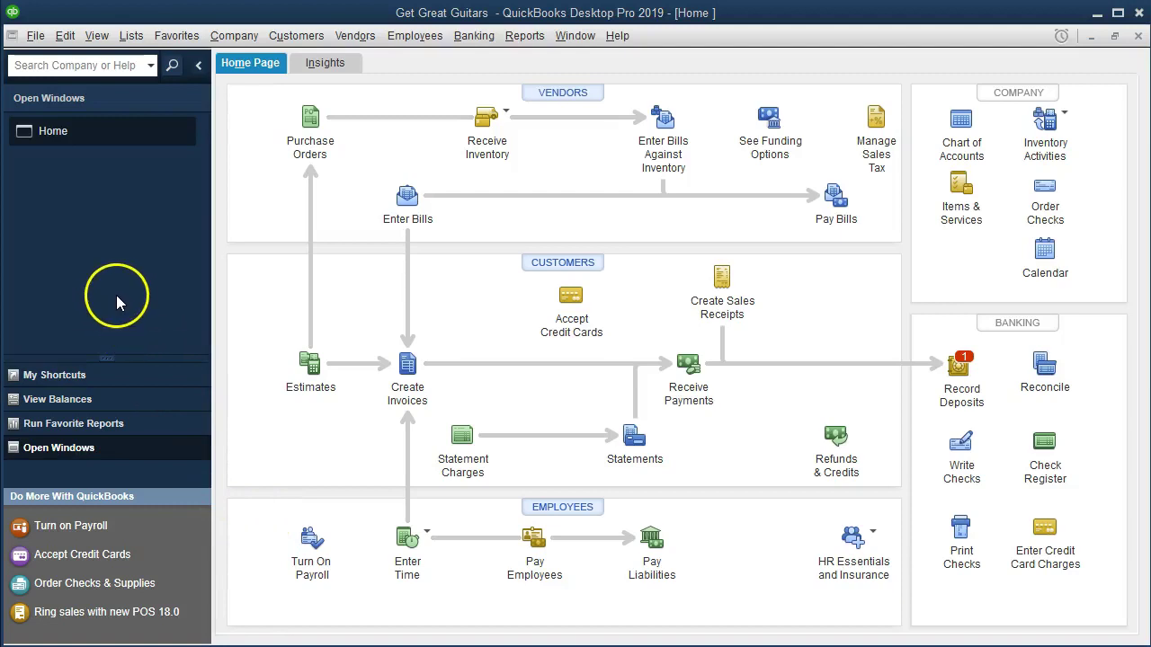
click(97, 36)
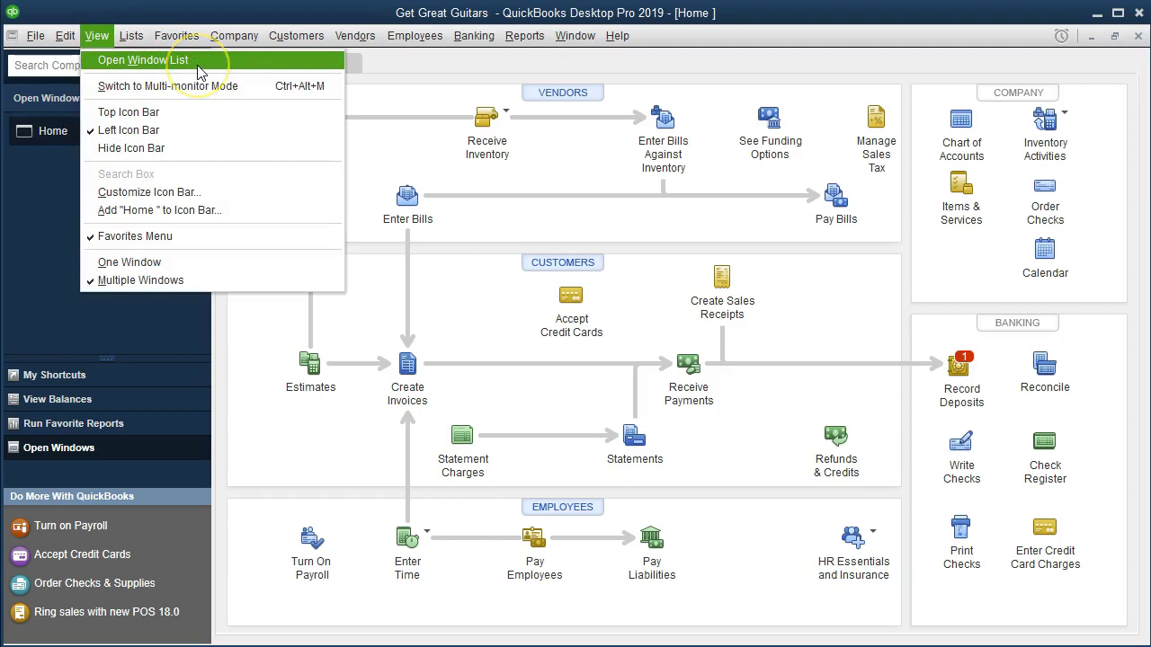
click(50, 204)
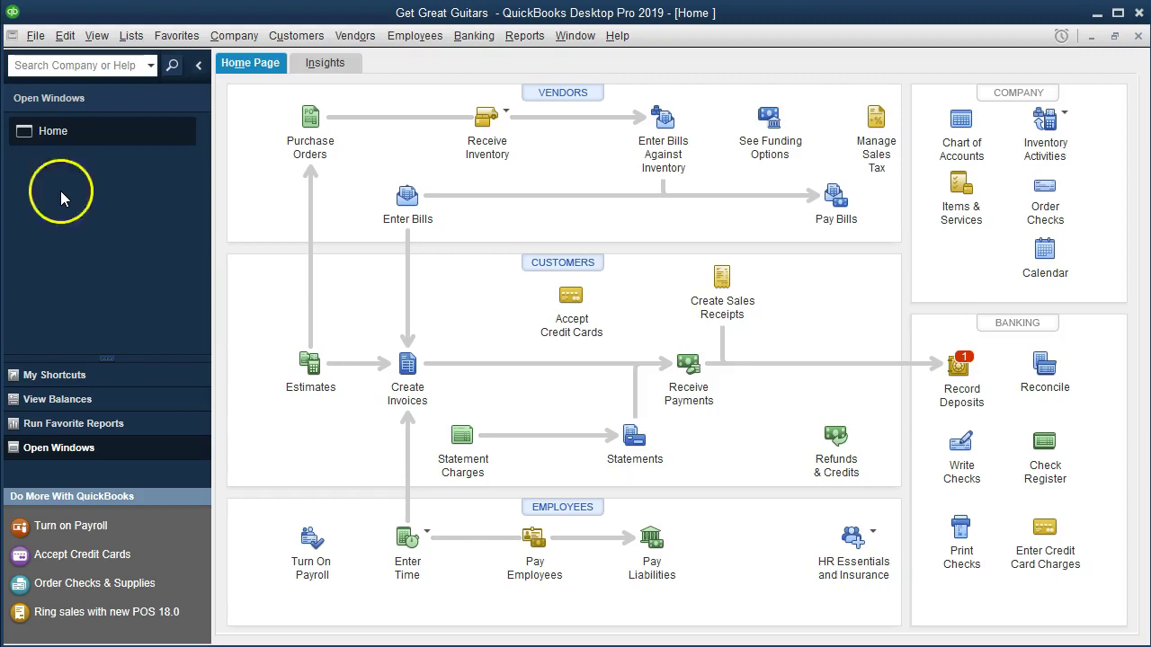
Open the standard Balance Sheet report and set its as-of date to 12/31/2019
click(523, 41)
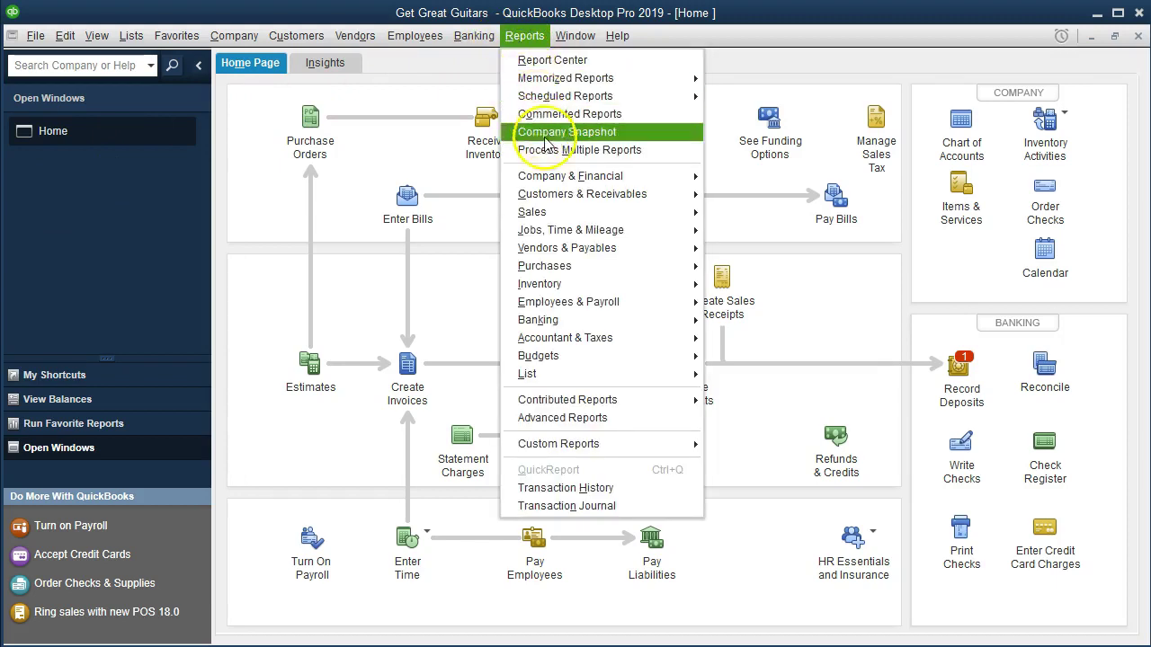
mouse_move(642, 176)
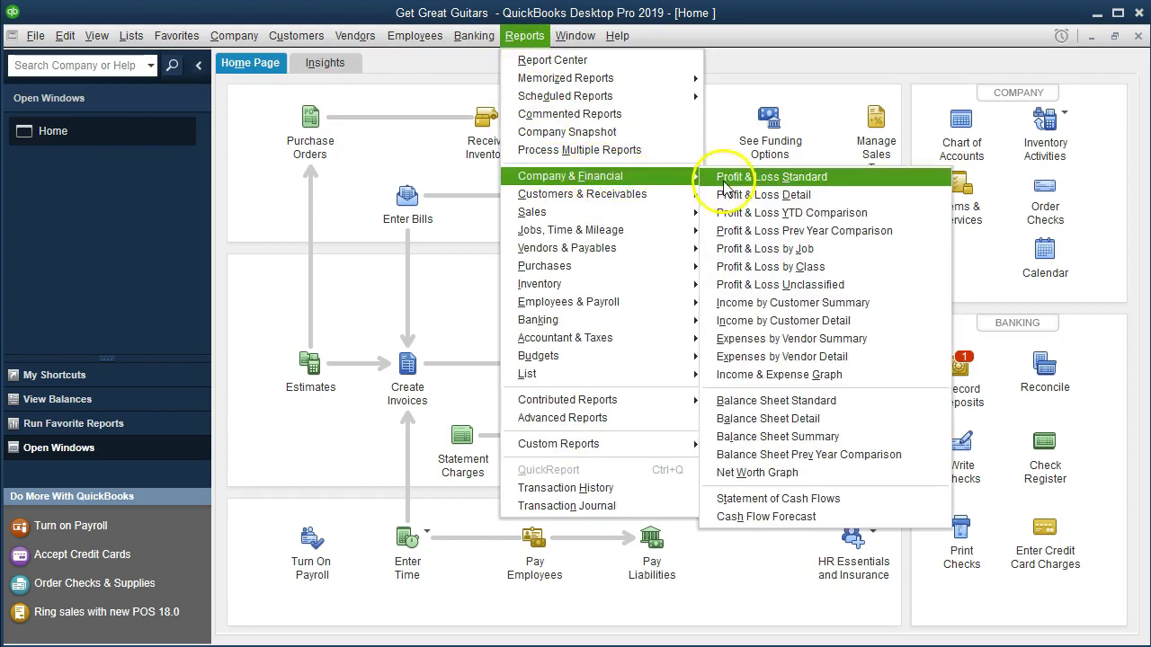
click(849, 405)
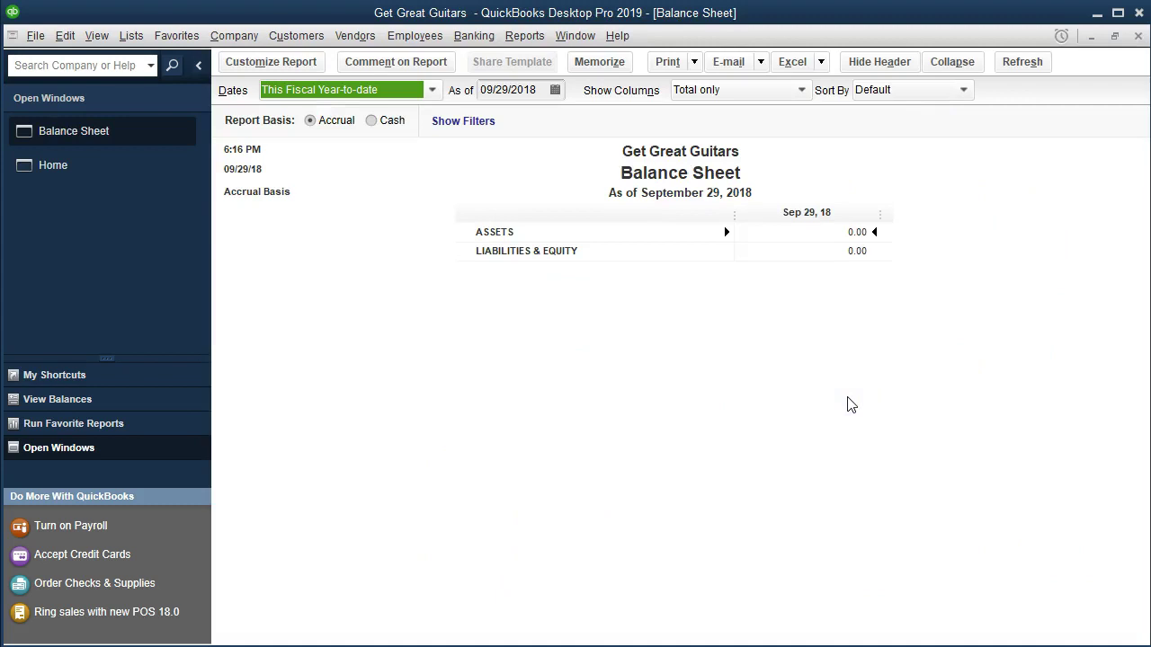
key(Tab)
text(1)
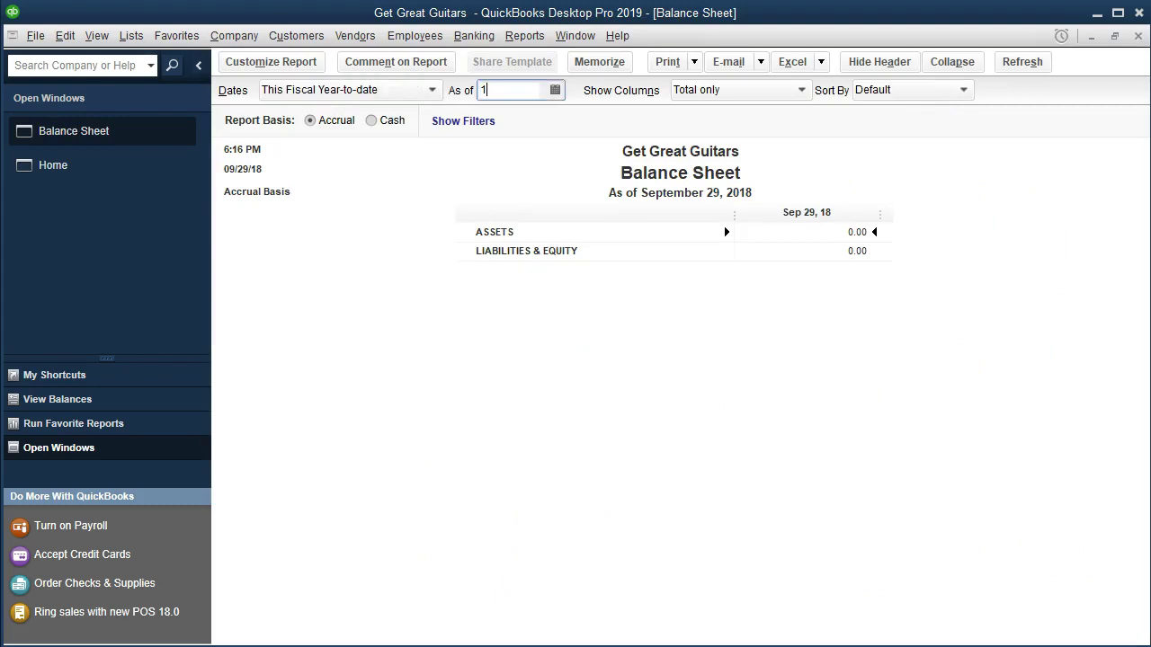
text(2/31/2019)
key(Tab)
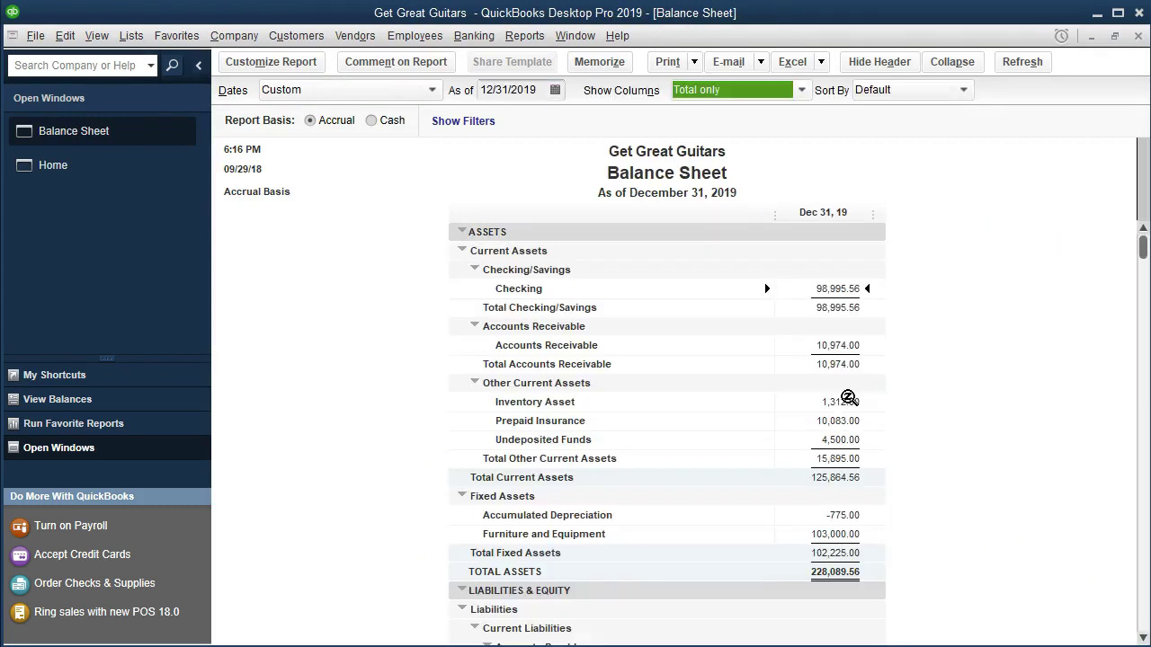
Open the Report Center and show its memorized reports
click(643, 232)
click(602, 65)
click(329, 308)
click(522, 36)
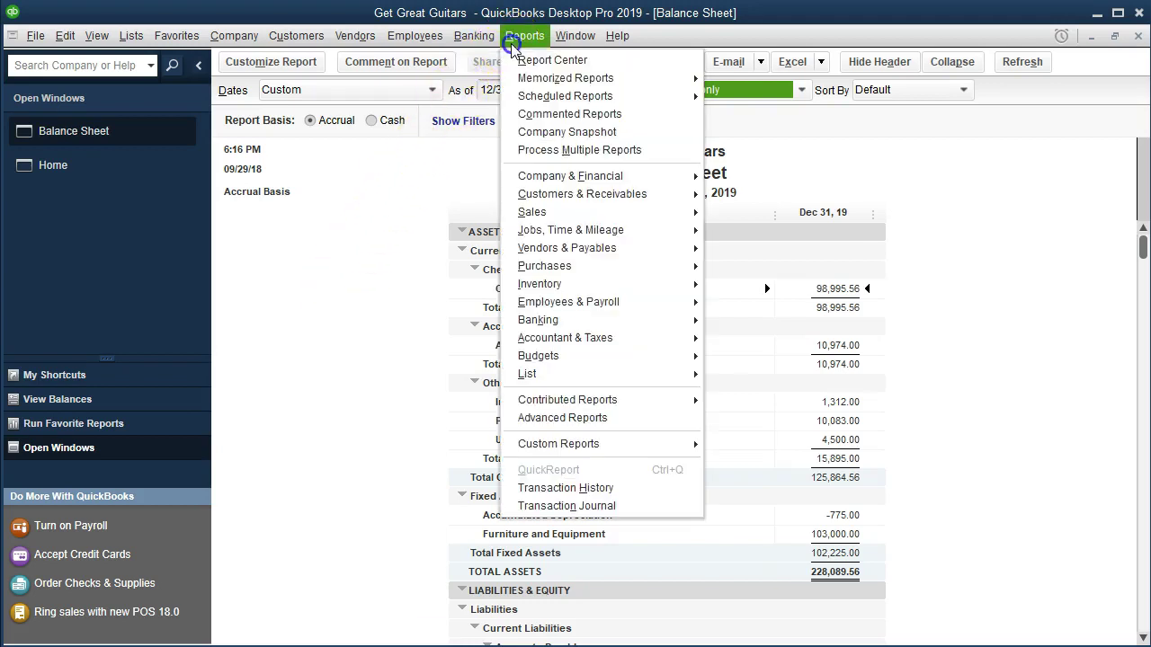
click(603, 65)
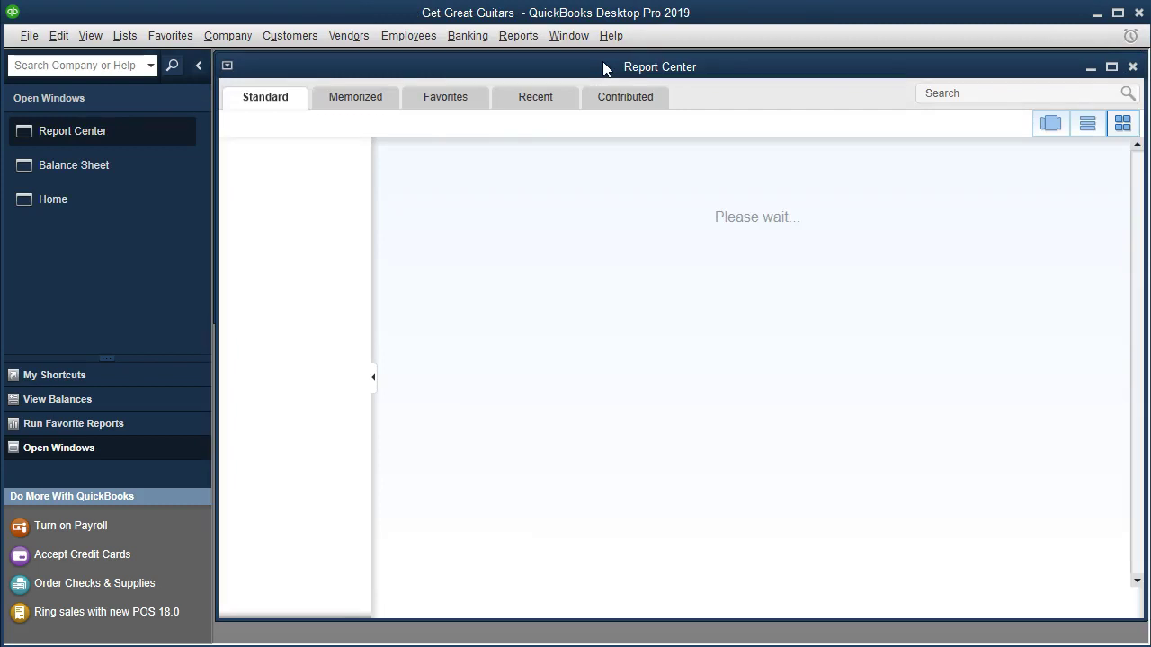
click(344, 59)
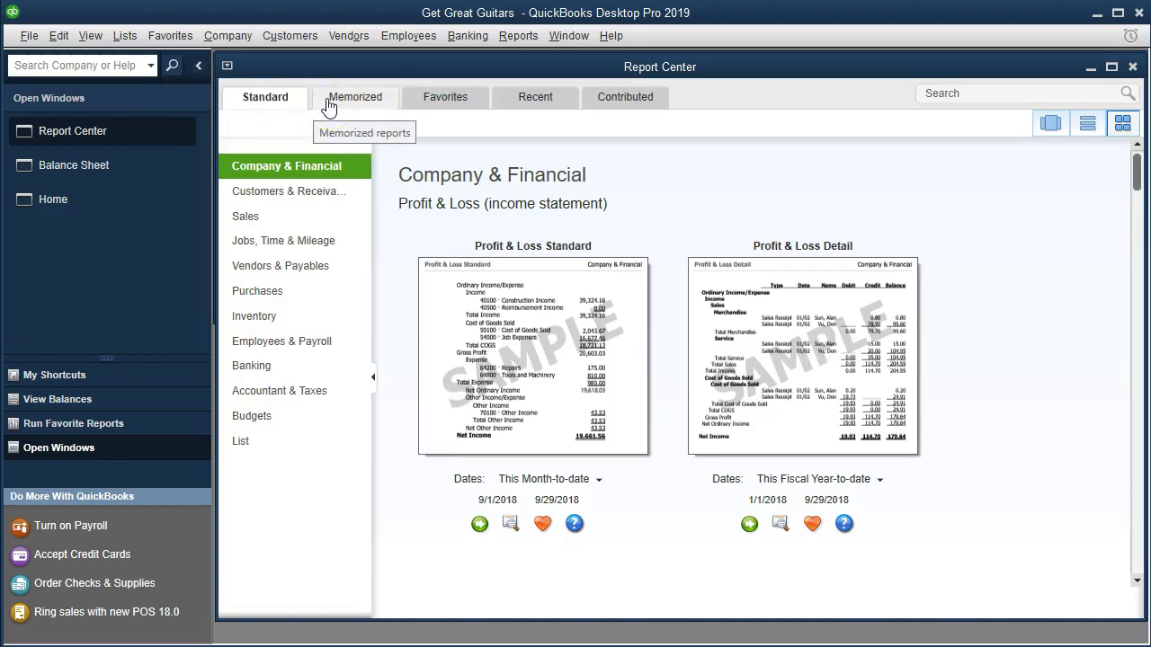
click(327, 106)
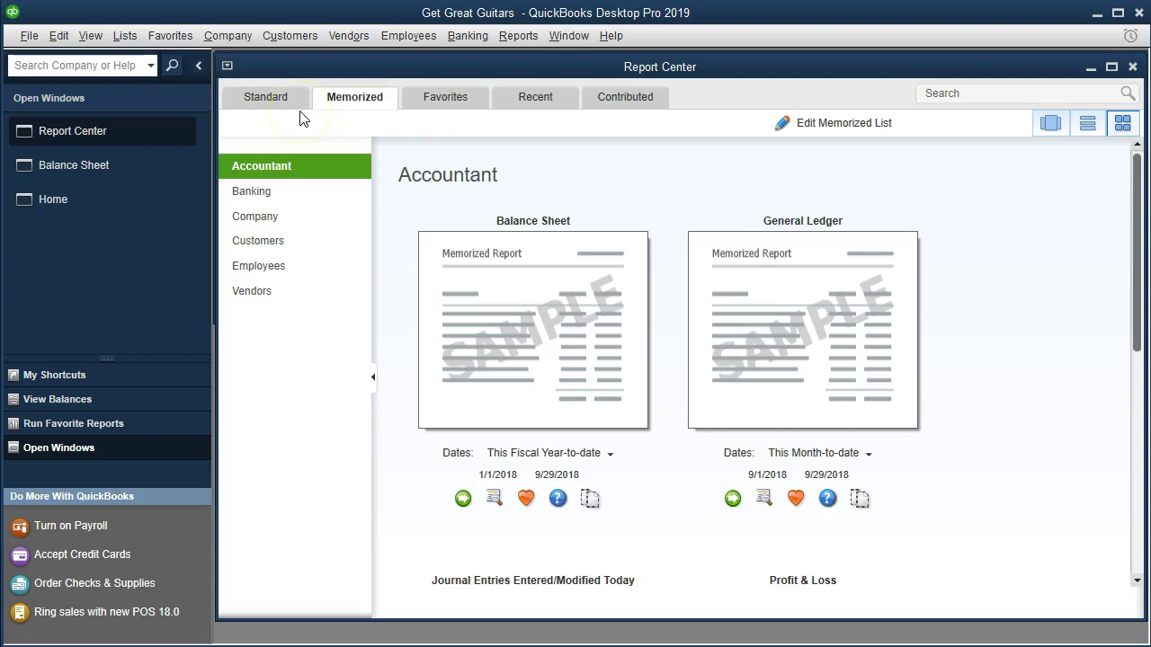
click(518, 36)
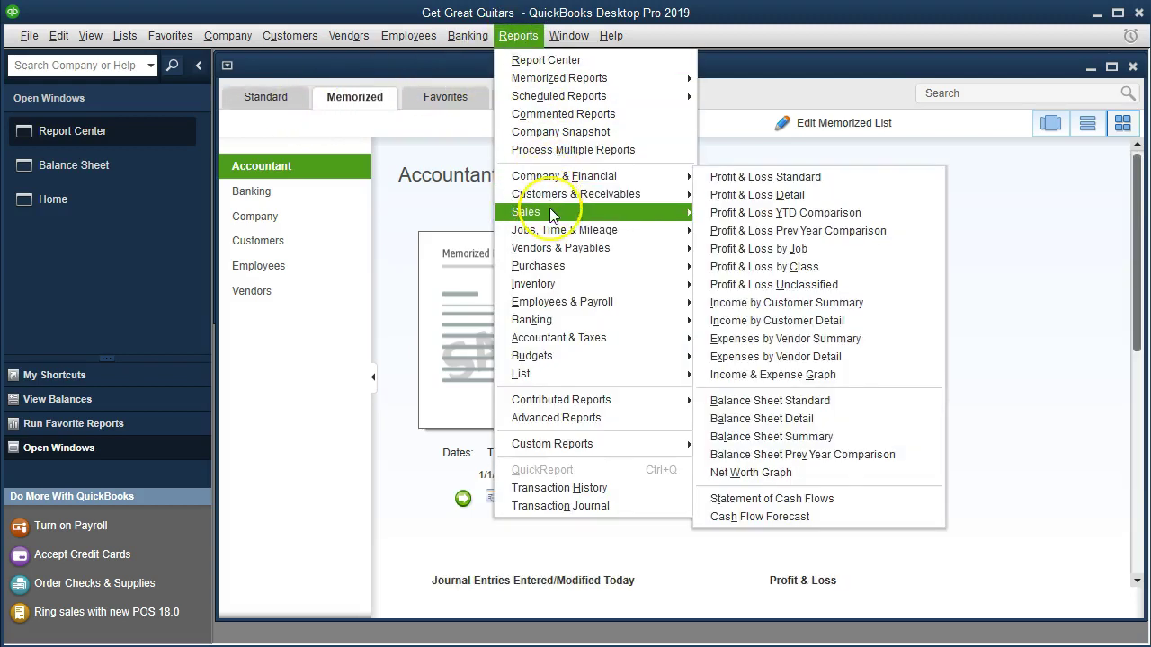
mouse_move(550, 212)
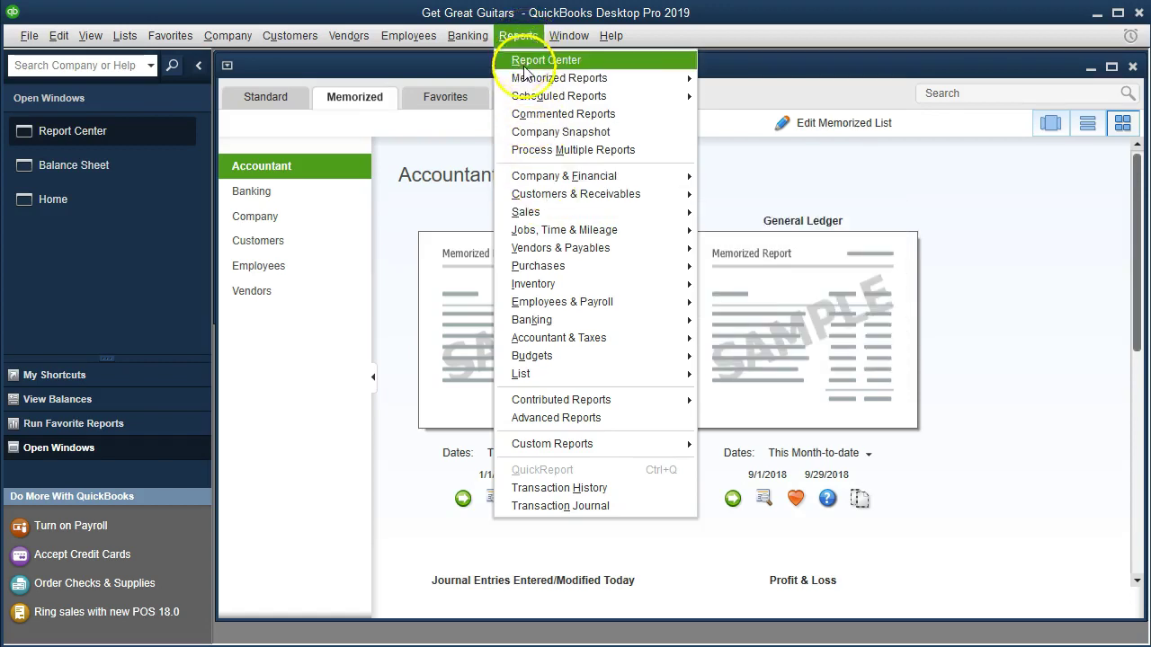
mouse_move(528, 85)
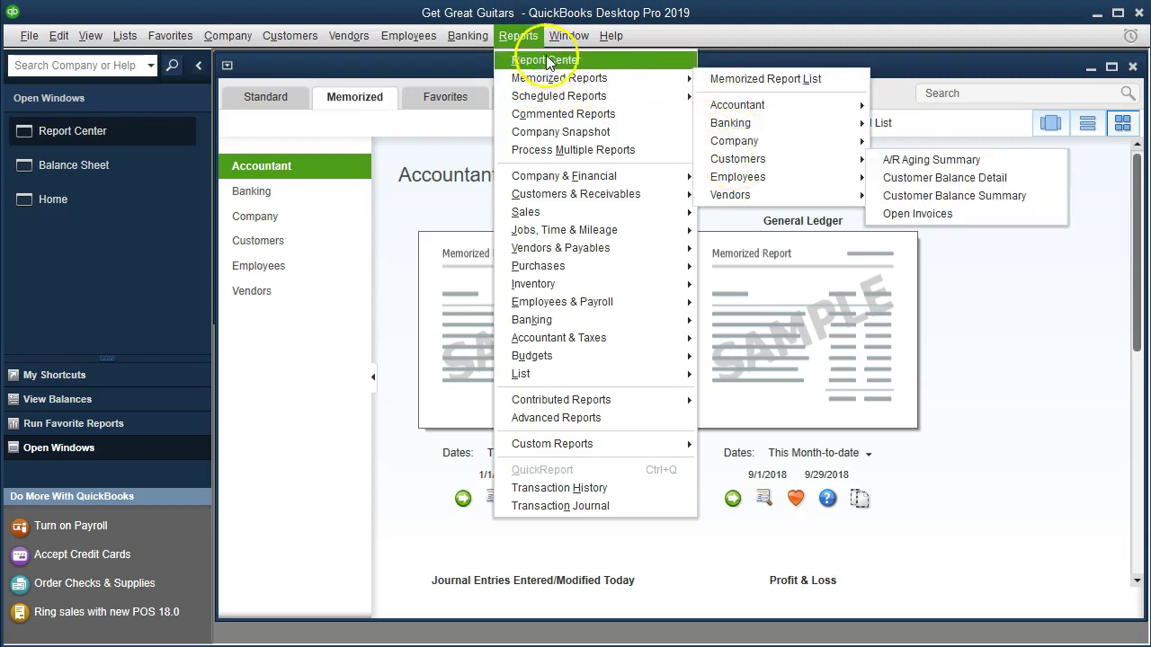
click(546, 60)
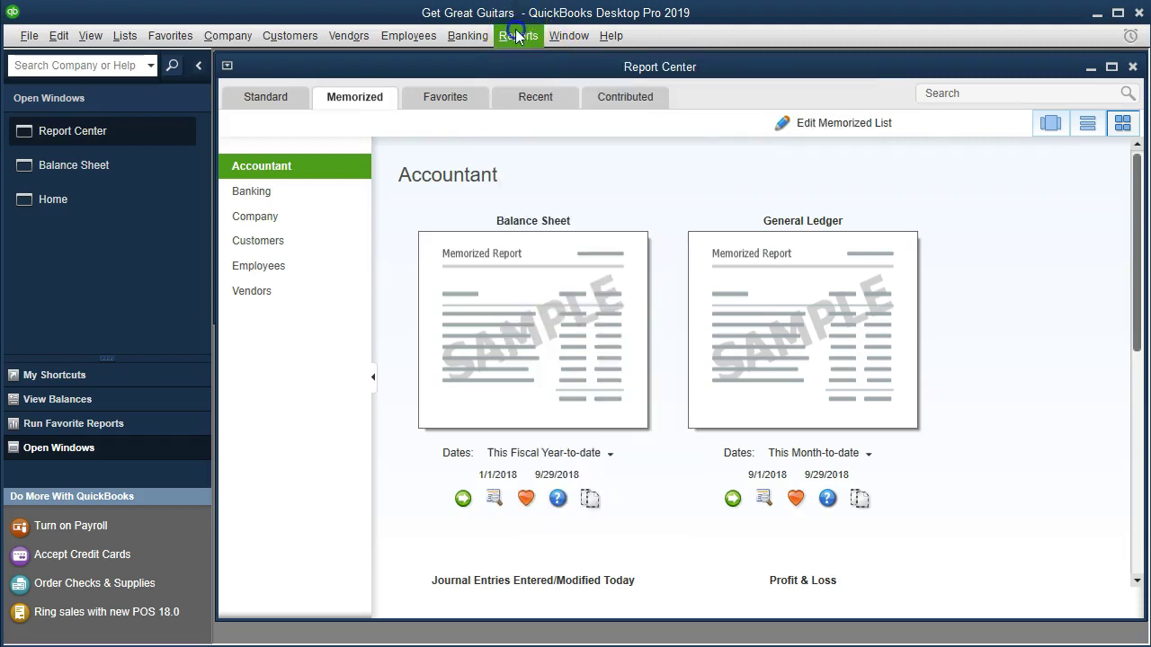
Maximize the Report Center and open the Memorized Report List for editing
click(1112, 67)
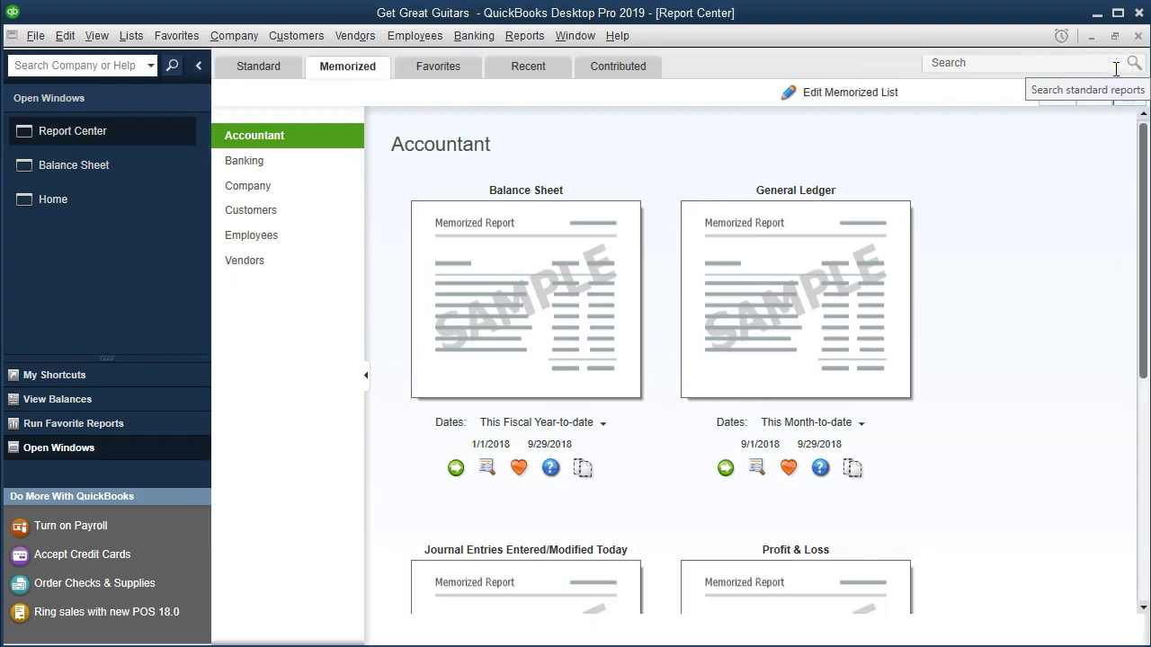
click(691, 129)
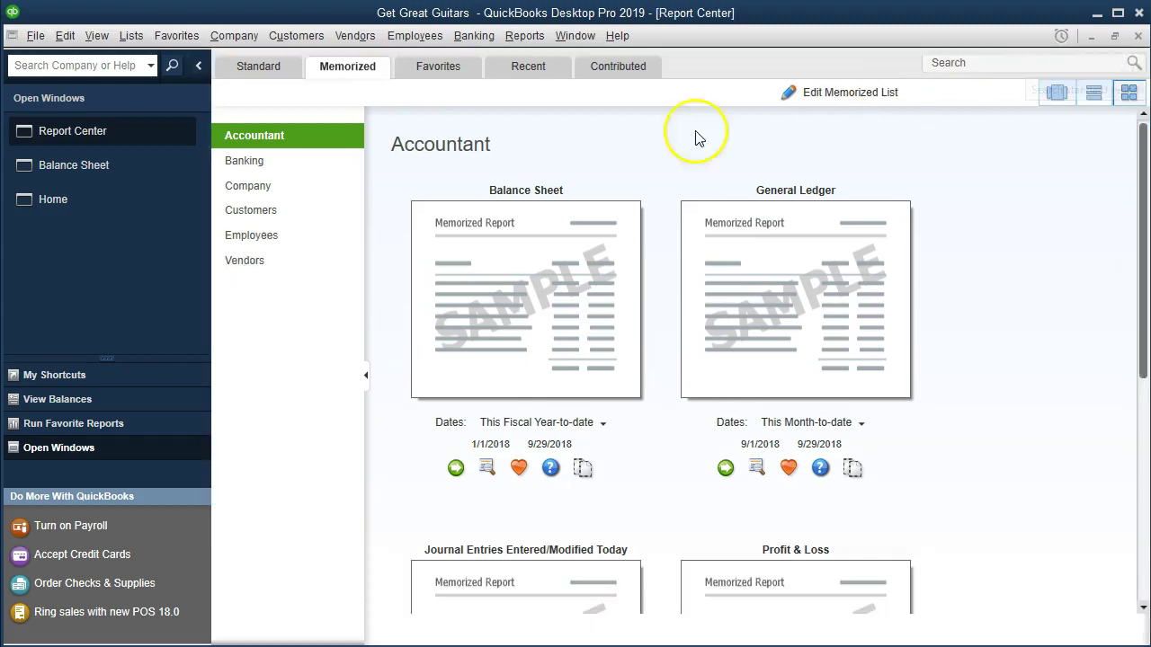
click(647, 146)
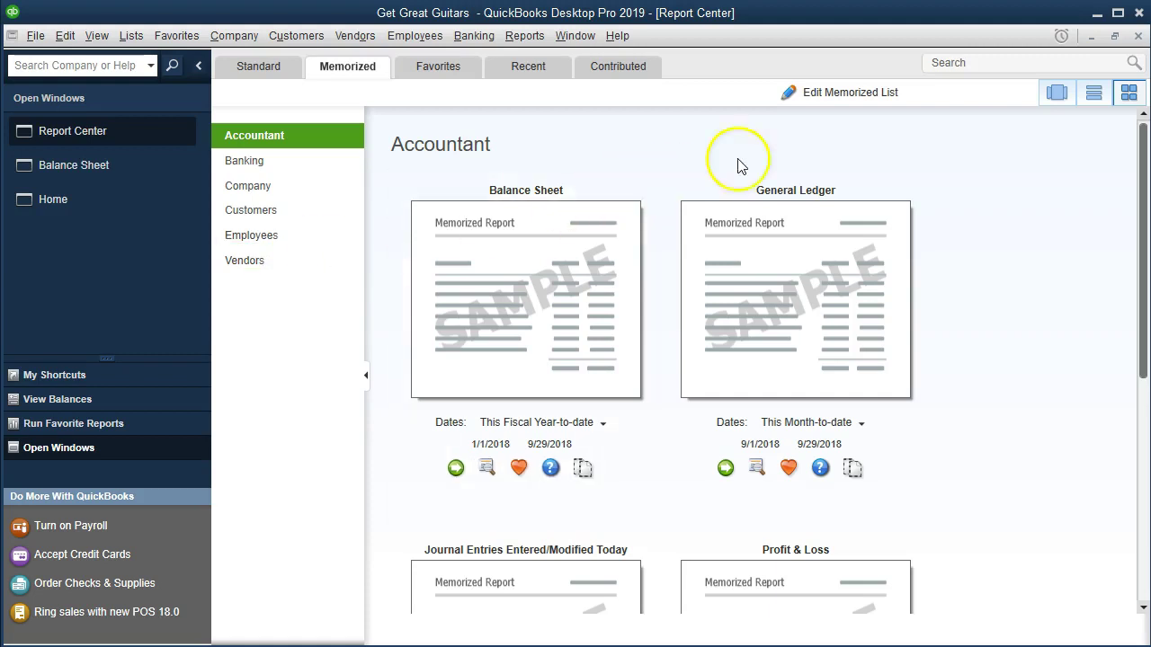
click(836, 94)
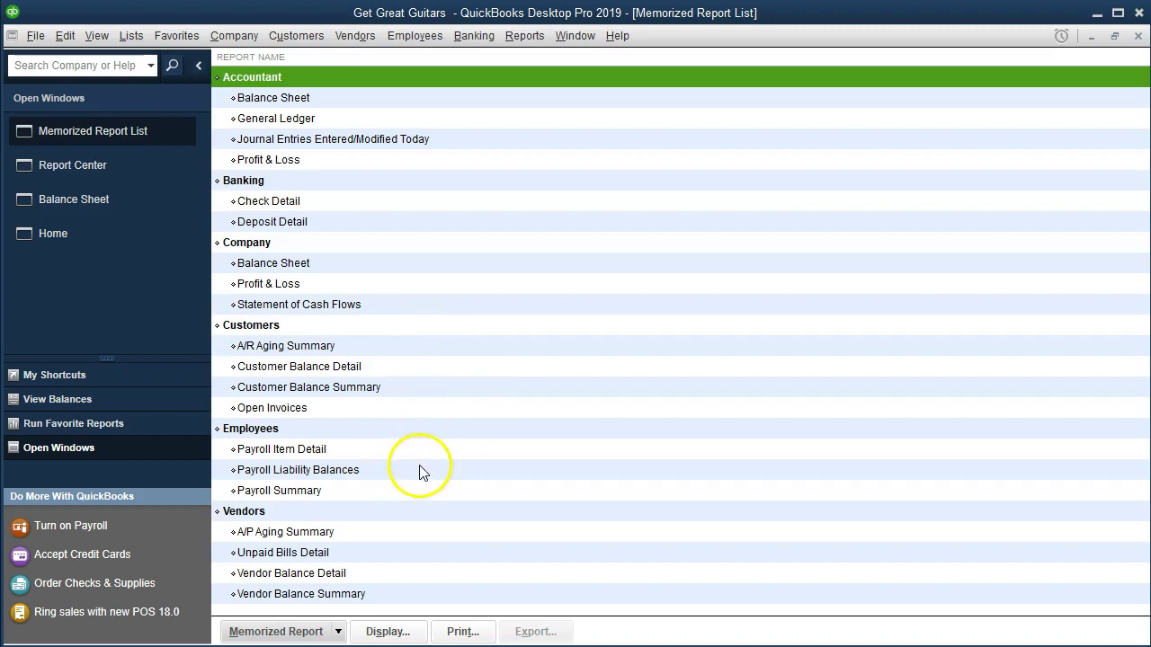
Look through the memorized report groups and the actions available for the Balance Sheet report in the Accountant group
key(Down)
key(Down)
key(Down)
key(Down)
key(Down)
key(Down)
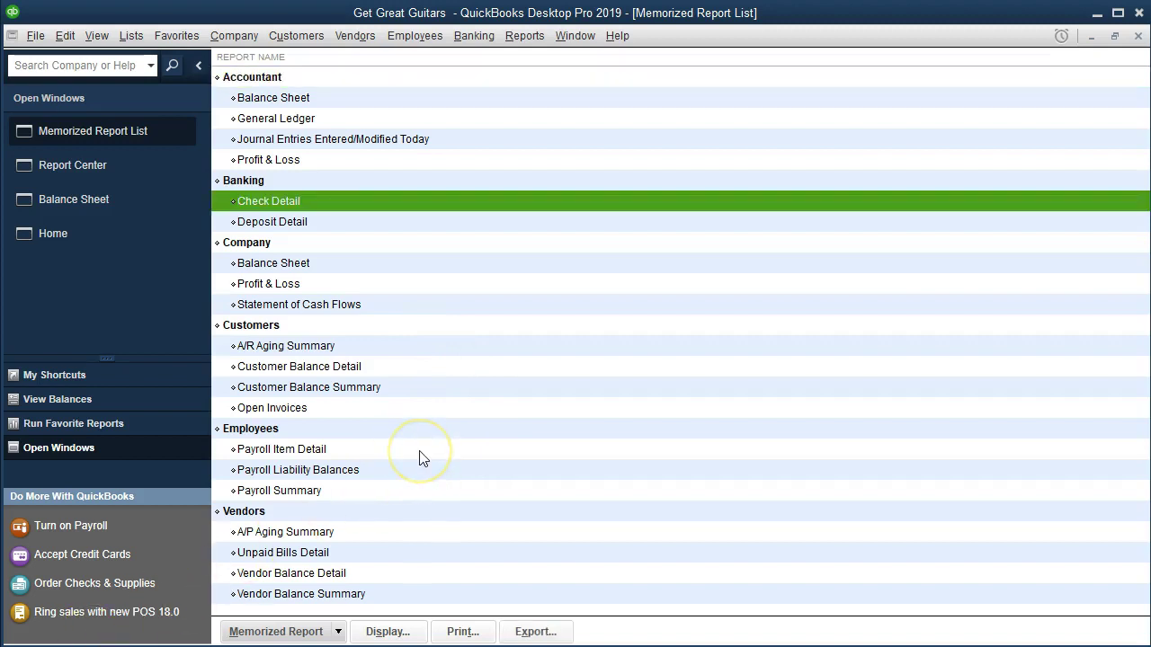
click(327, 97)
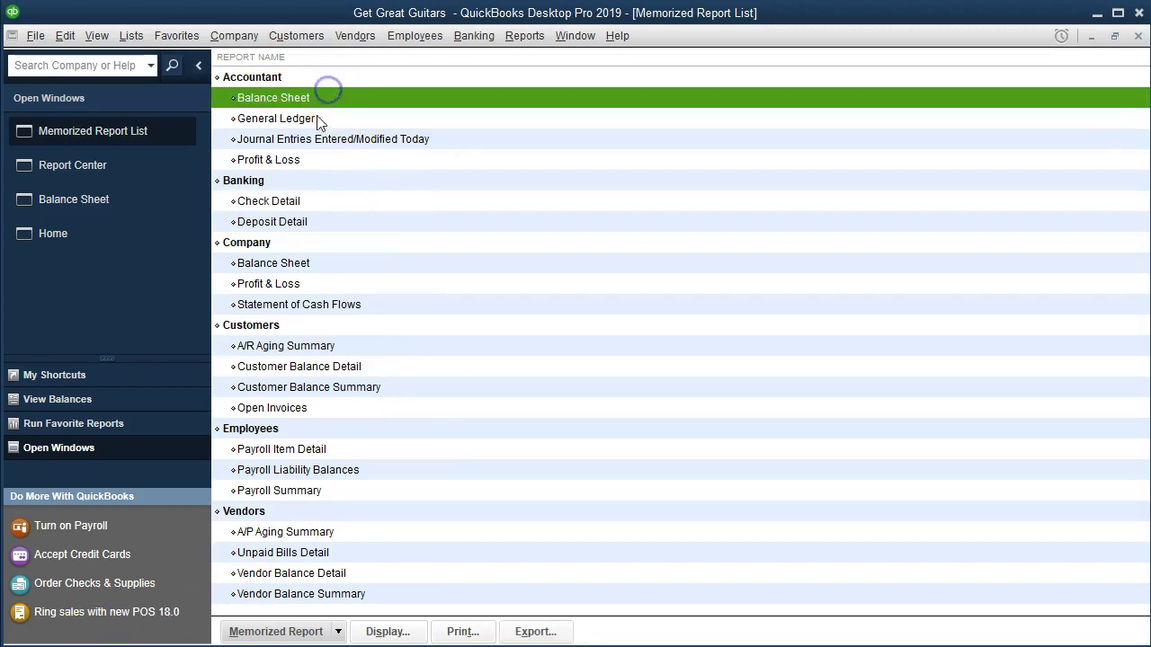
click(318, 120)
click(321, 140)
click(319, 157)
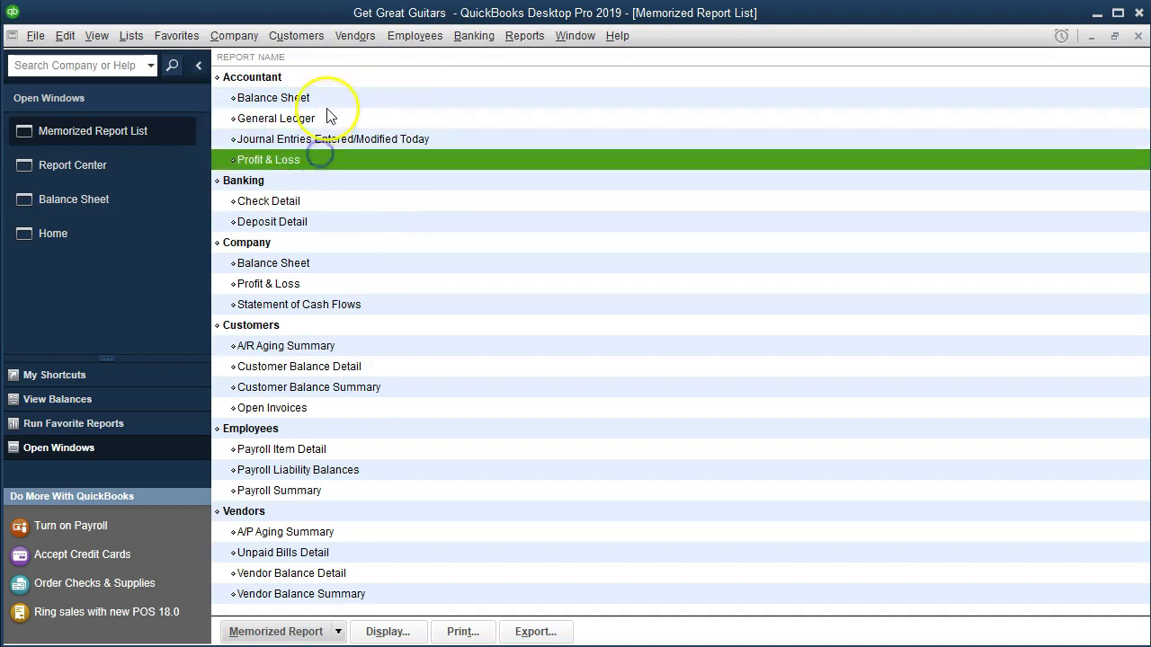
click(323, 99)
right_click(323, 99)
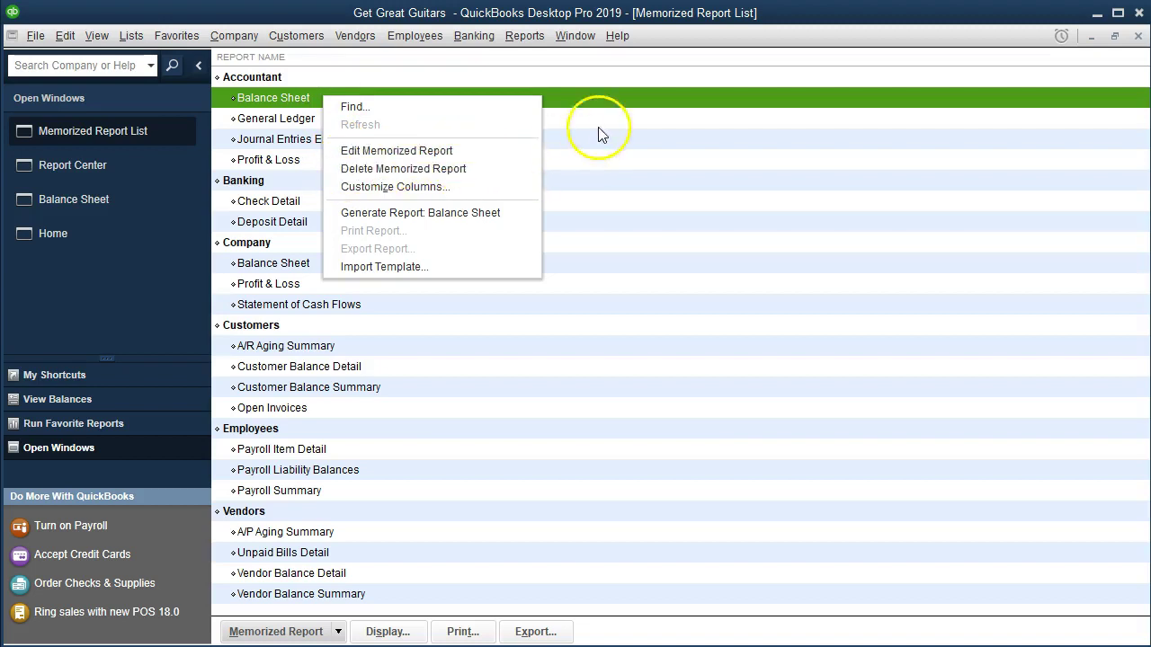
click(609, 103)
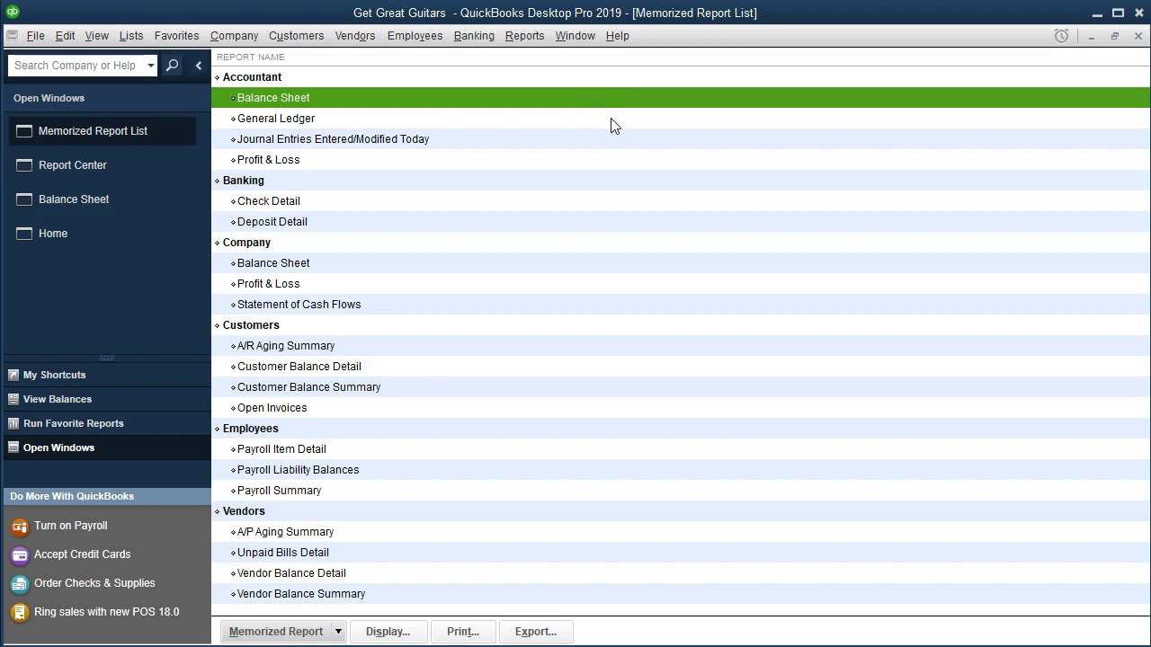
click(583, 209)
Create a new memorized report group named with a person's surname, and close the Memorized Report List
click(339, 632)
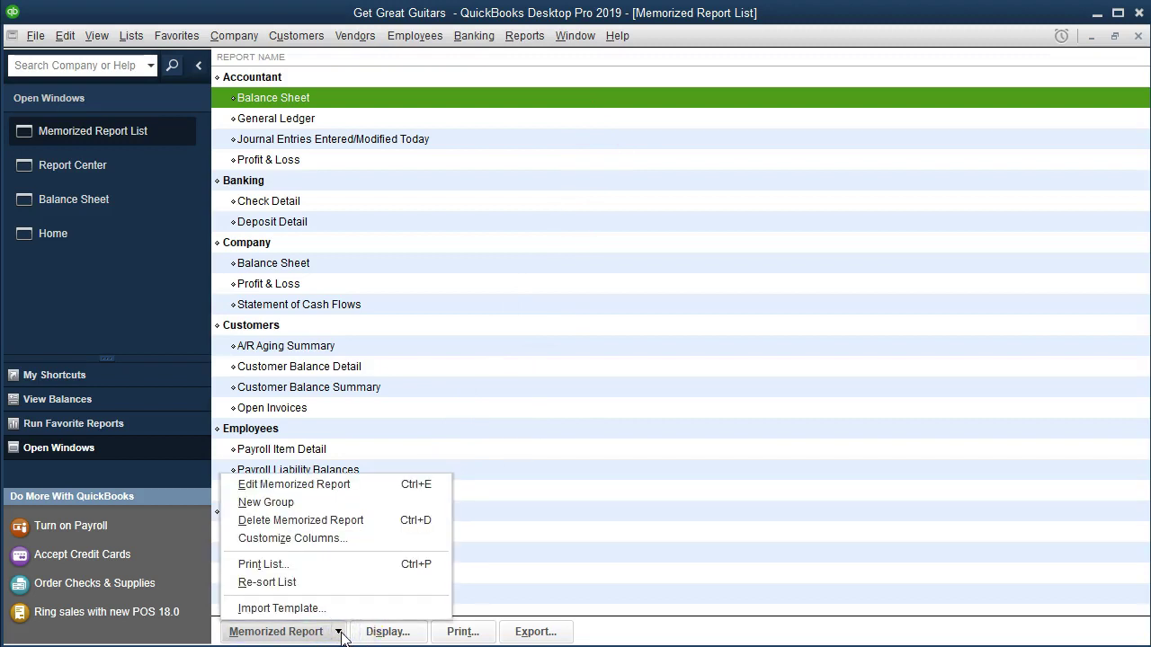
click(363, 504)
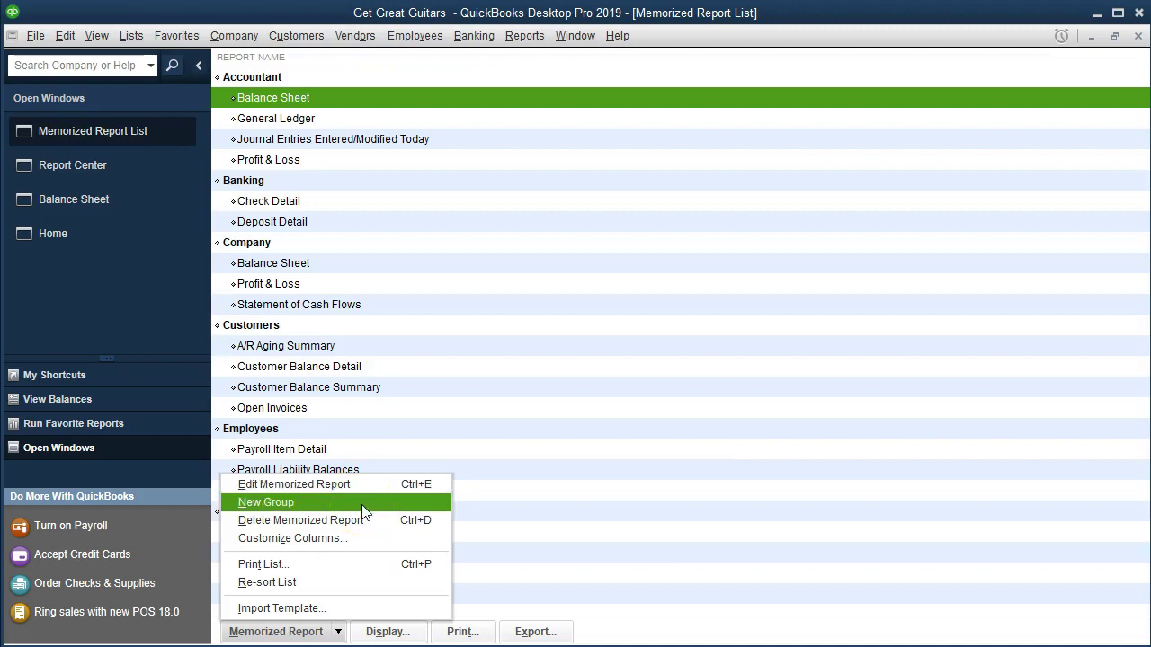
click(363, 504)
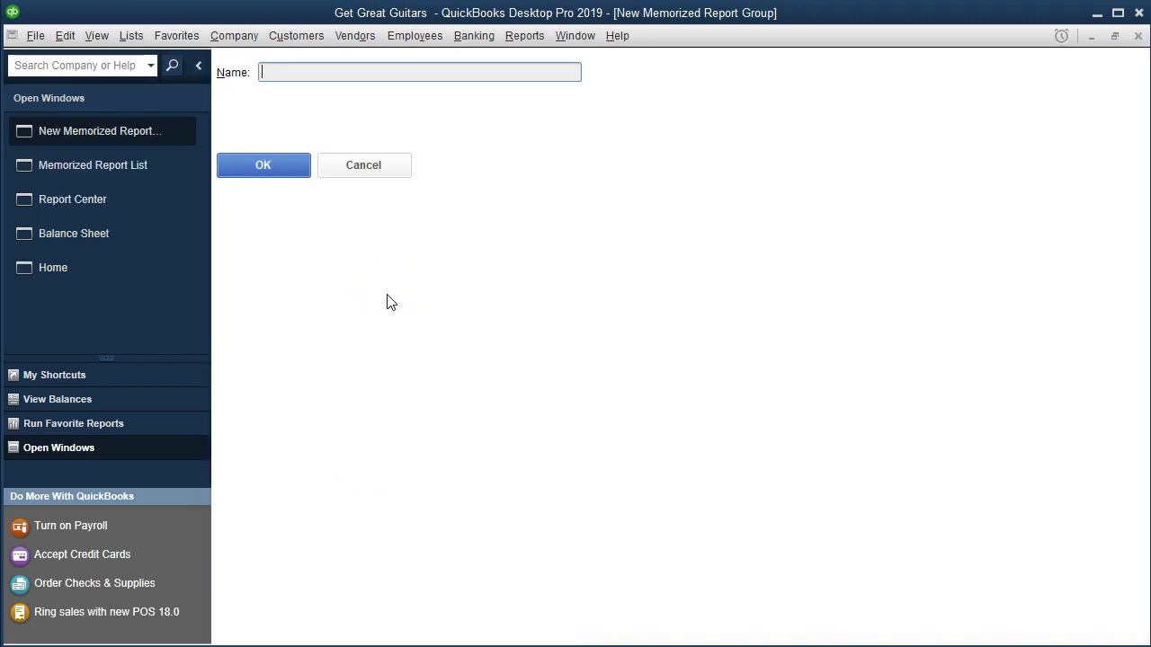
text(Smith)
click(291, 174)
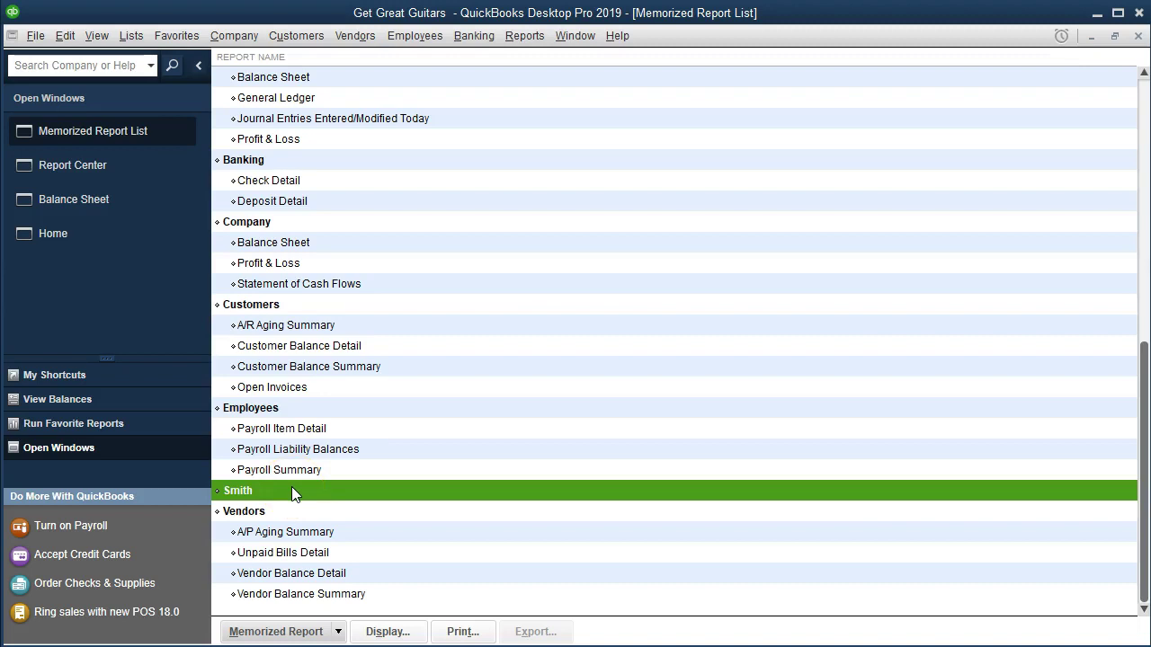
scroll(291, 486, up, 1)
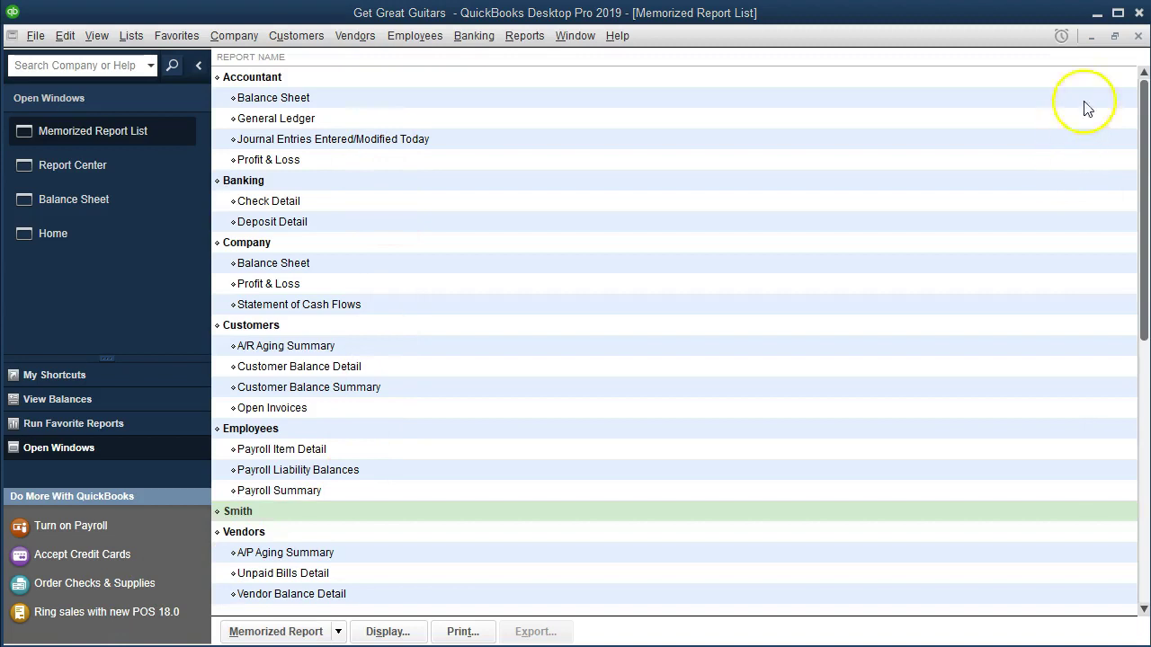
click(1137, 37)
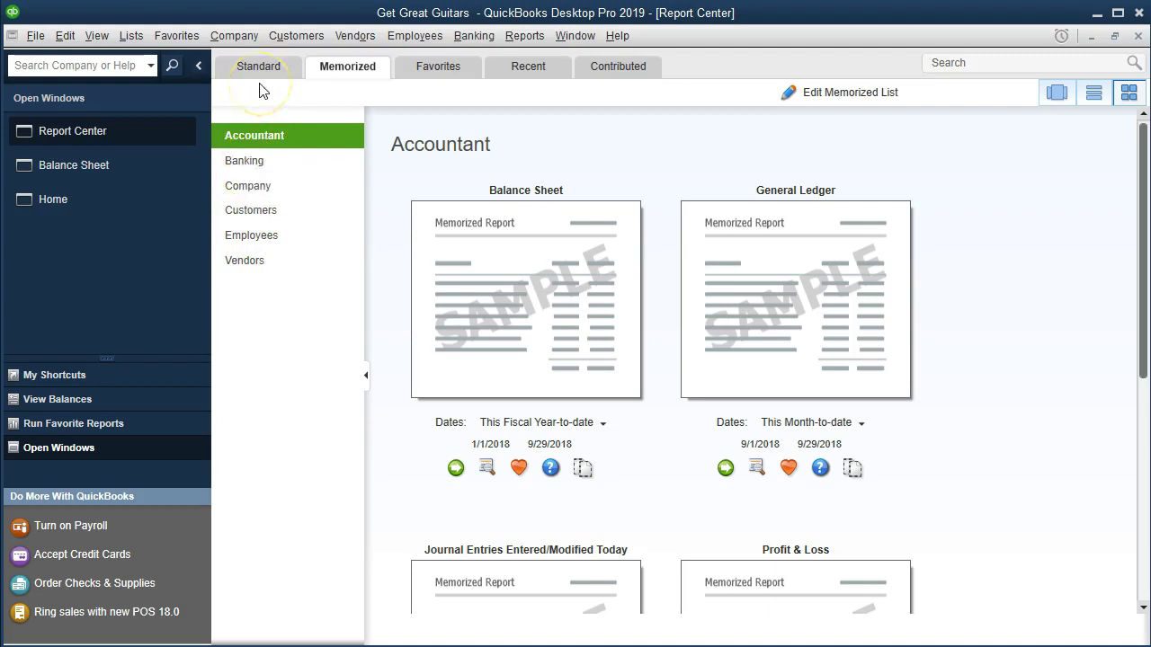
Check the Report Center's memorized categories and the Memorized Report List for the new group
click(272, 161)
click(274, 216)
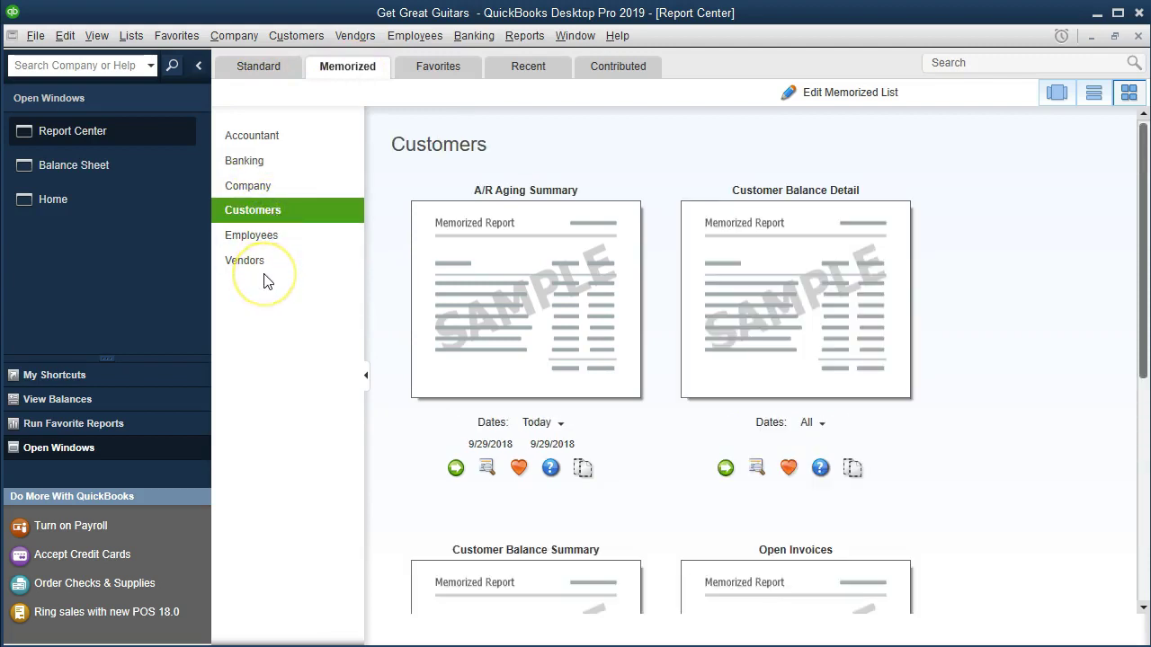
click(166, 467)
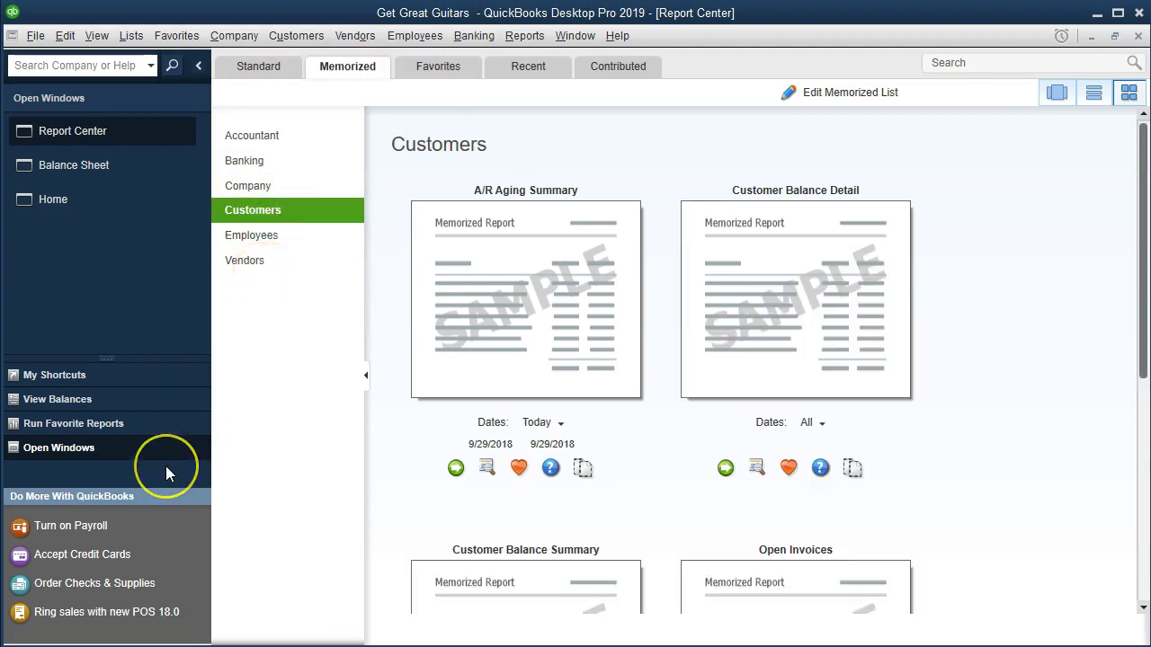
click(349, 360)
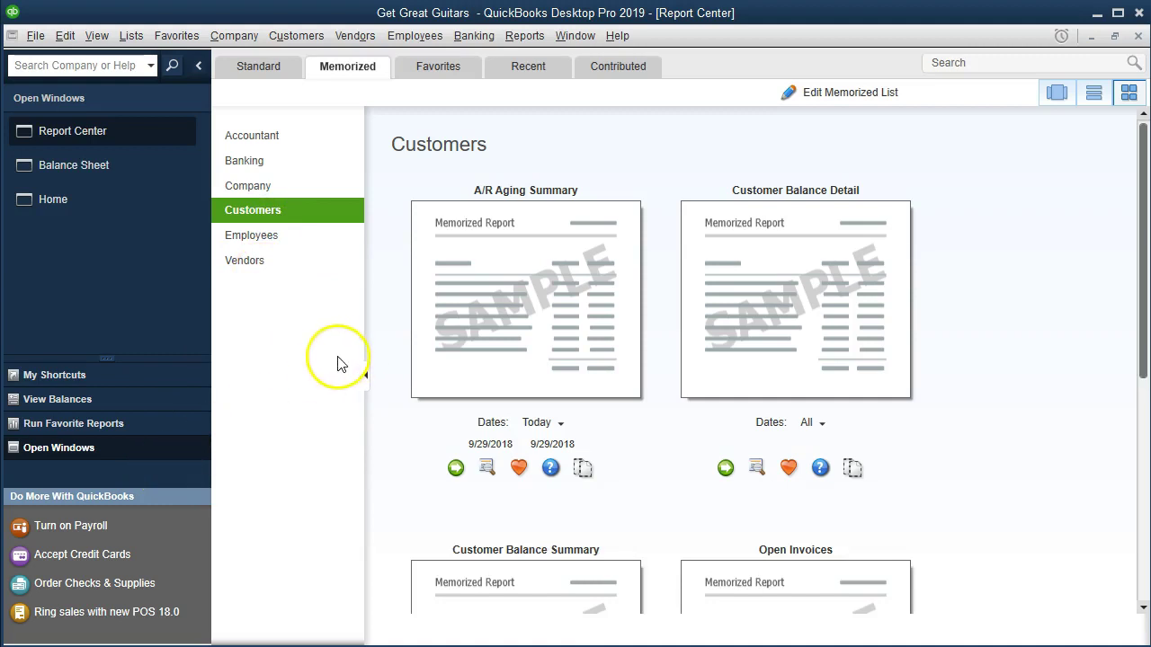
click(835, 96)
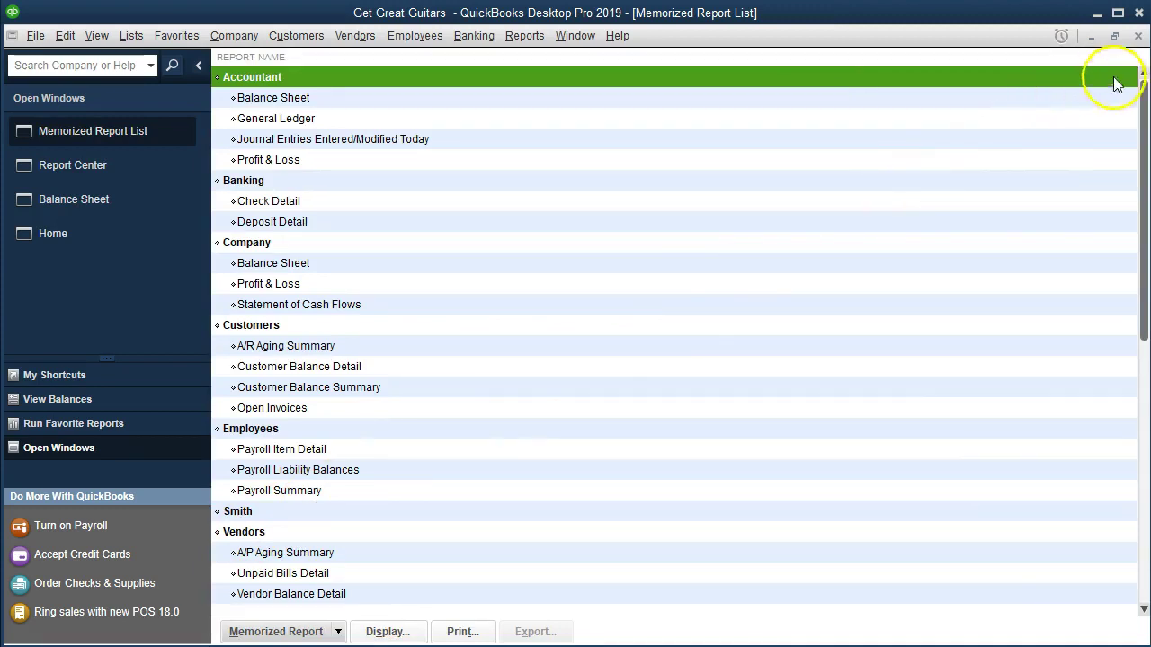
click(1138, 35)
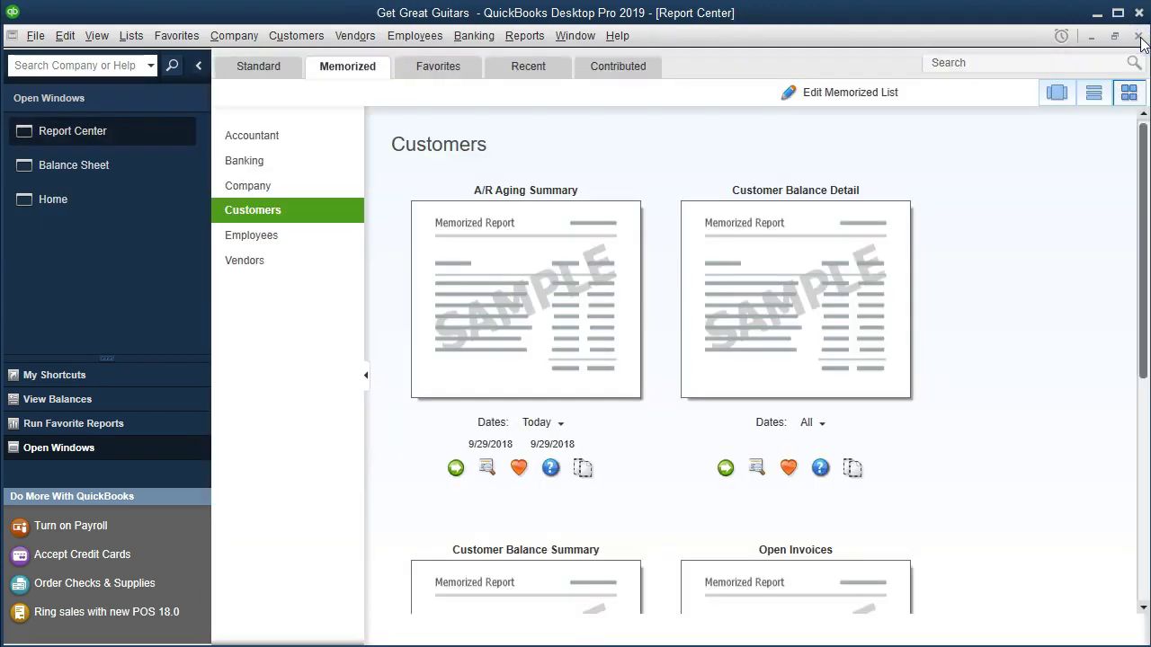
Return to the Balance Sheet report, view the groups it can be memorized in, and close the Memorize Report dialog without saving
click(148, 172)
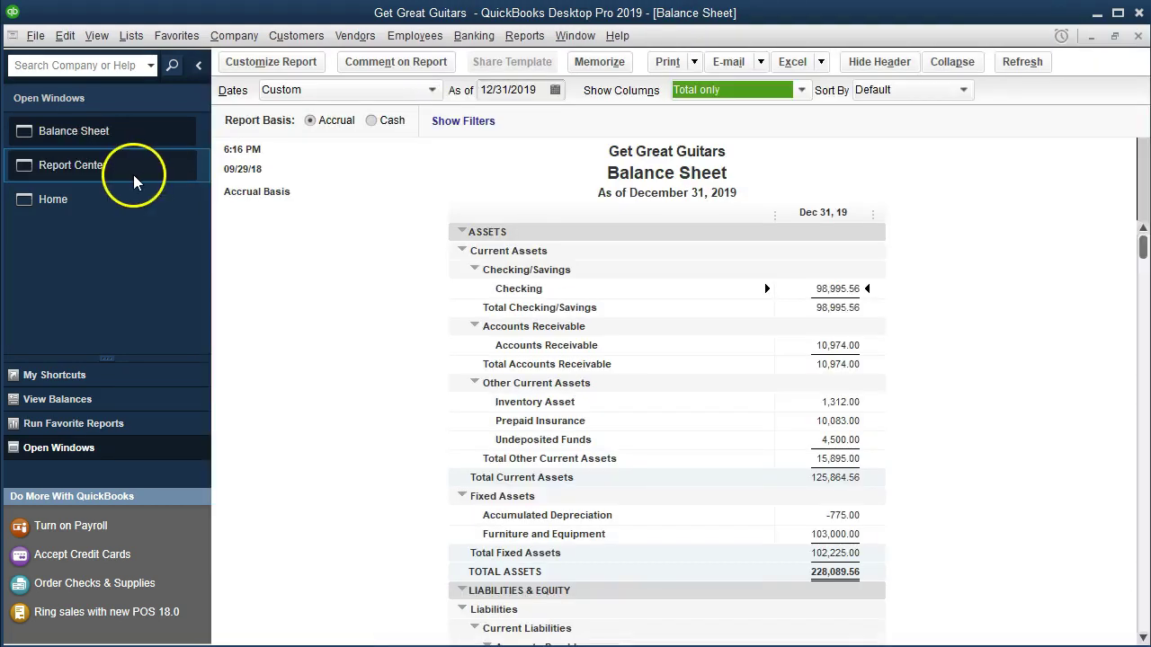
click(595, 64)
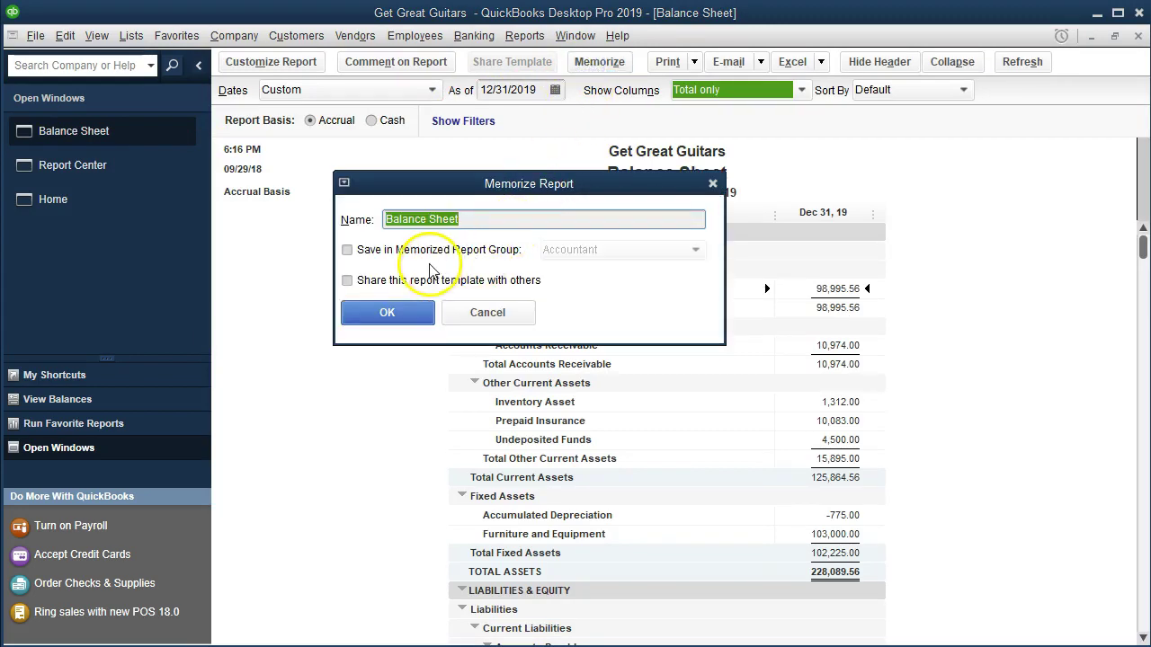
click(347, 250)
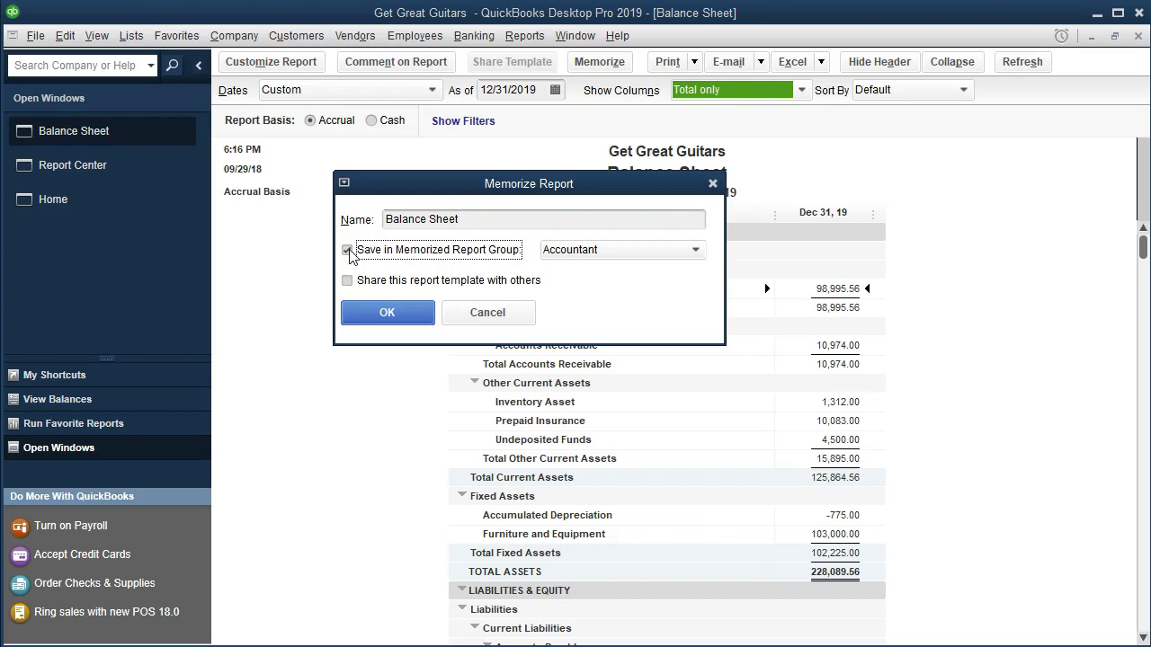
click(655, 250)
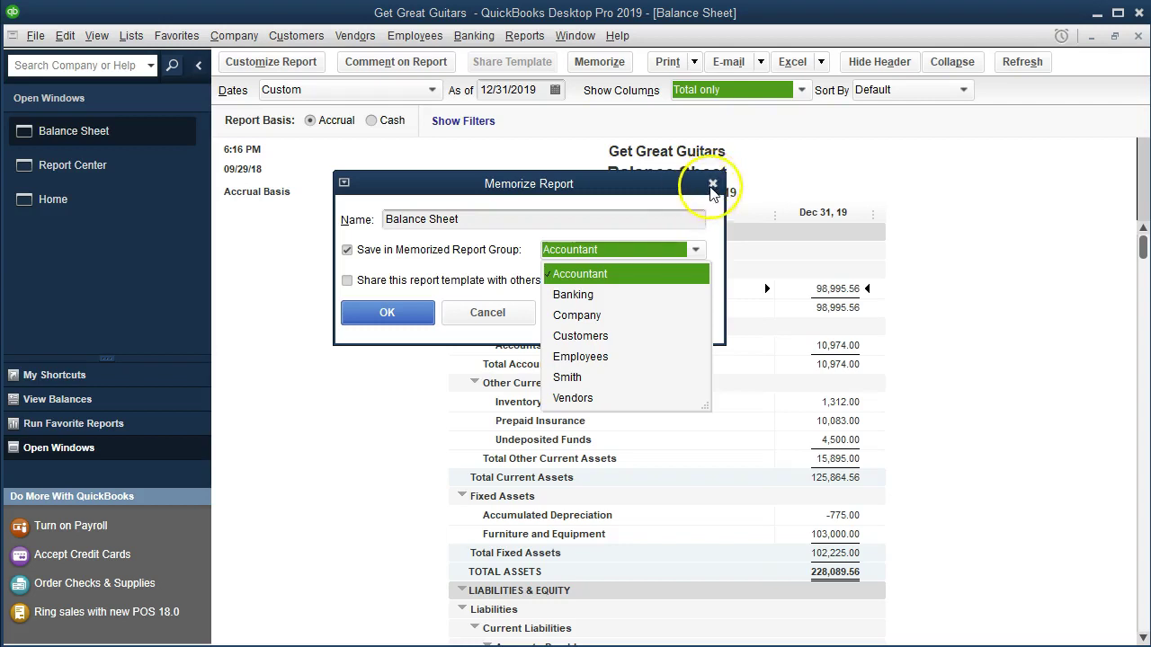
click(712, 185)
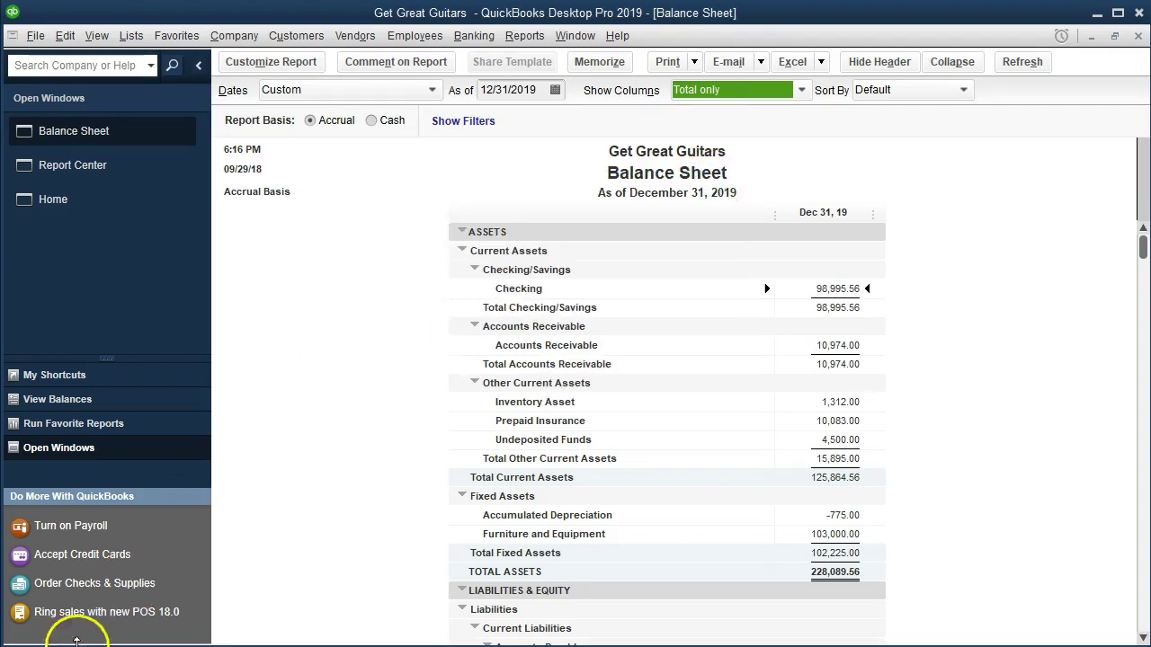